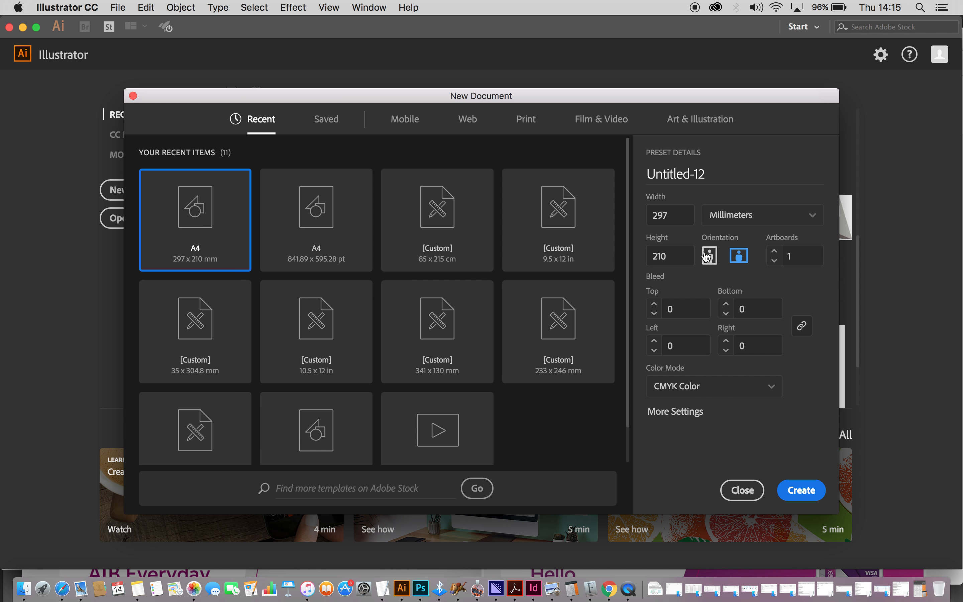
- Create a new A4 document (210 × 297 mm) in portrait orientation
left_click(709, 256)
left_click(738, 257)
left_click(712, 262)
left_click(800, 490)
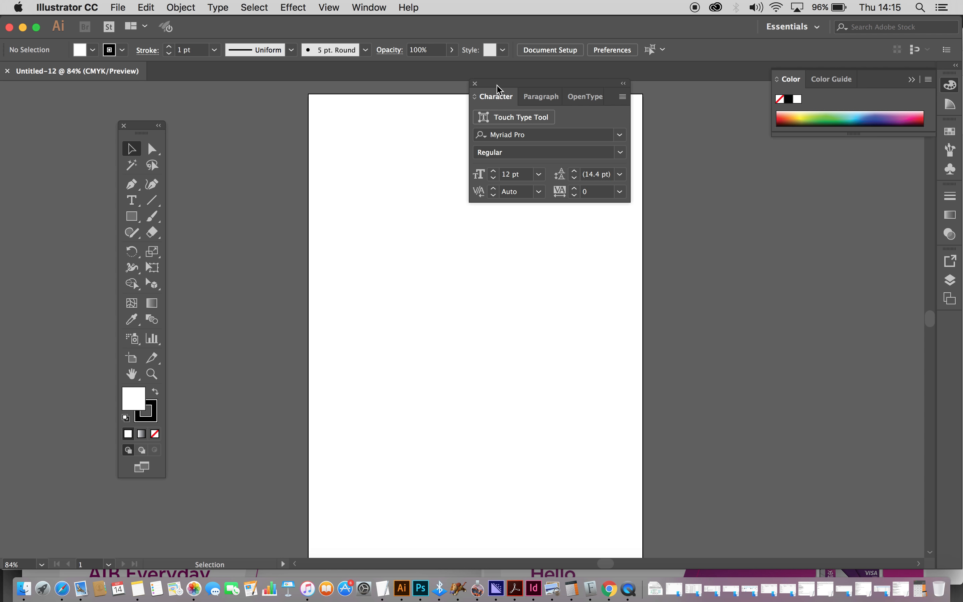
- Dock the Character panel on the right and set a black fill with no stroke
left_click_drag(497, 88, 829, 251)
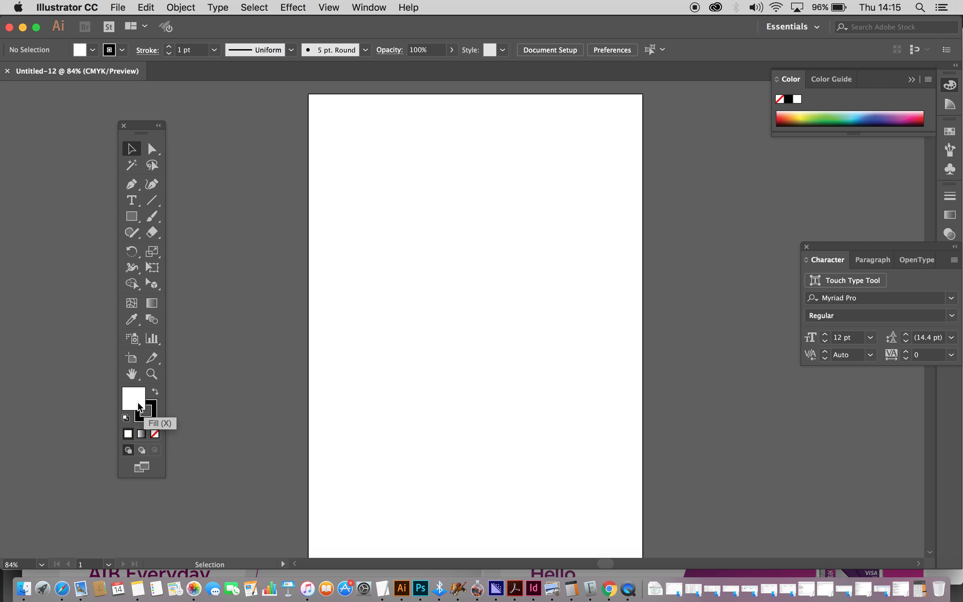
left_click(155, 394)
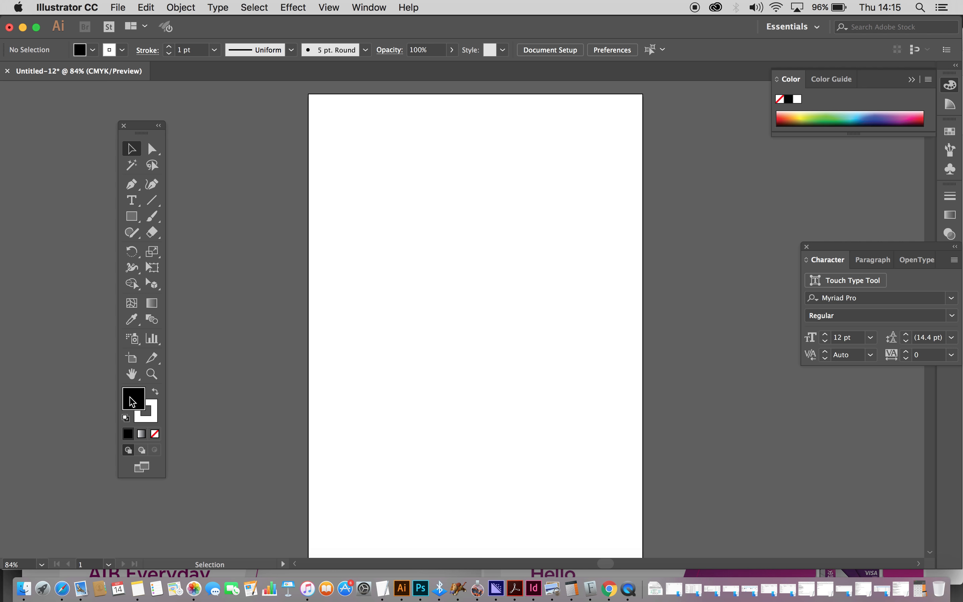
left_click(155, 412)
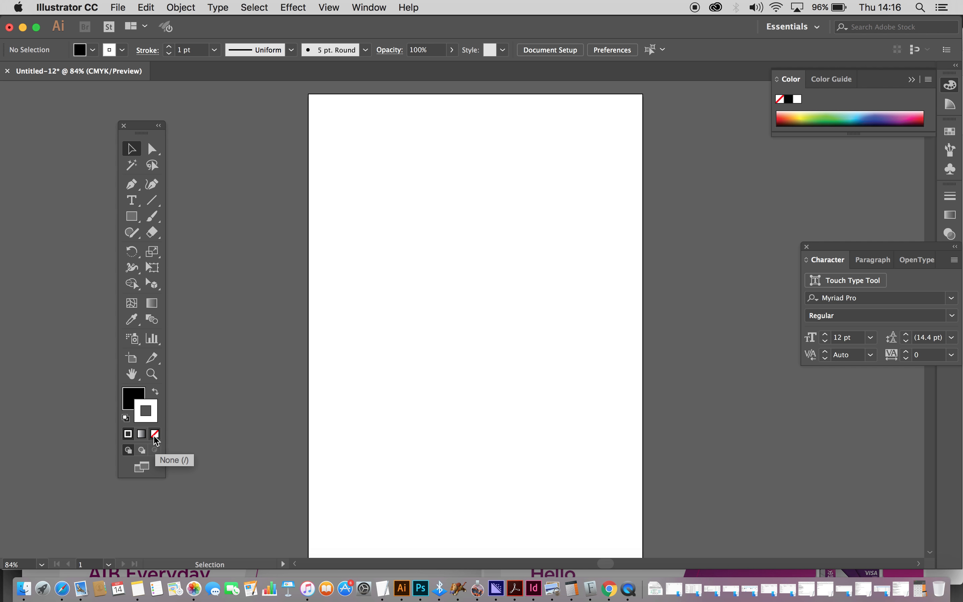
left_click(155, 435)
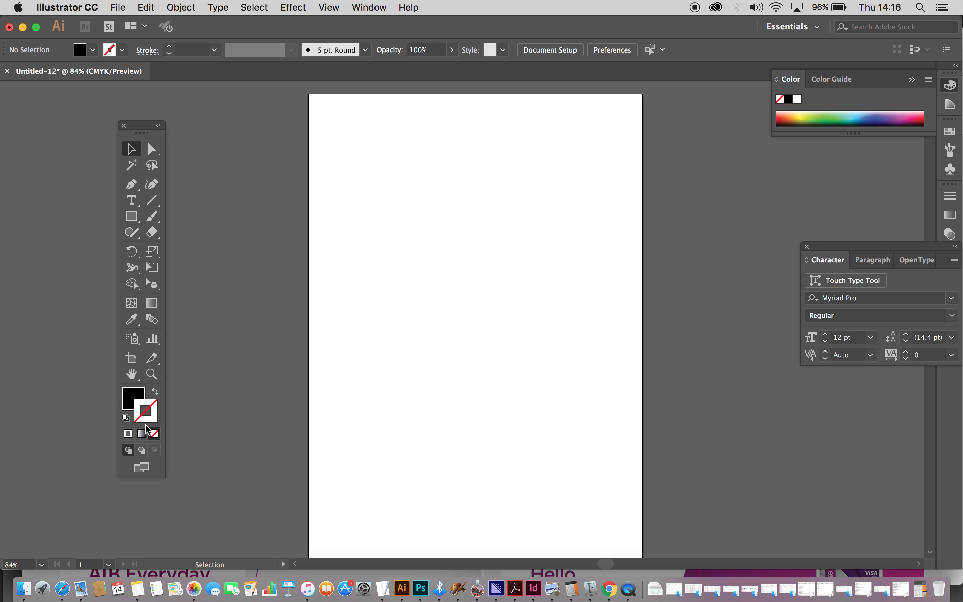
left_click(131, 398)
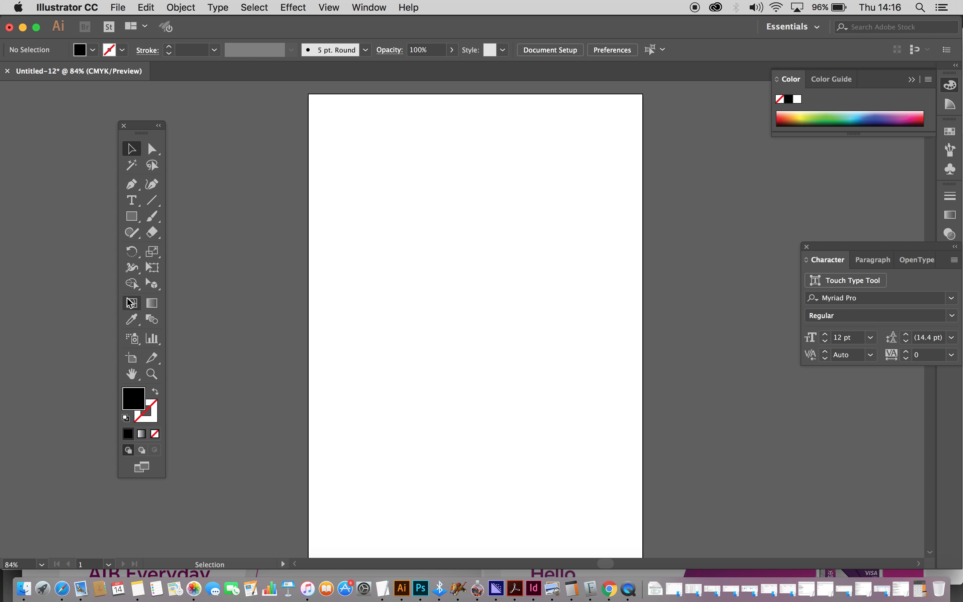
- Draw a black rectangle and position it near the top of the page
left_click(131, 216)
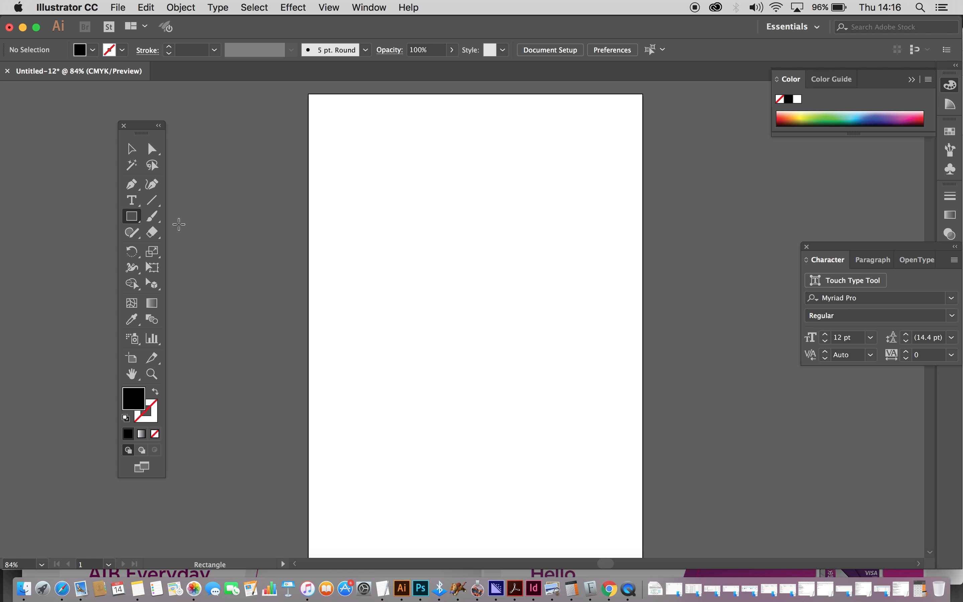
left_click_drag(365, 191, 557, 346)
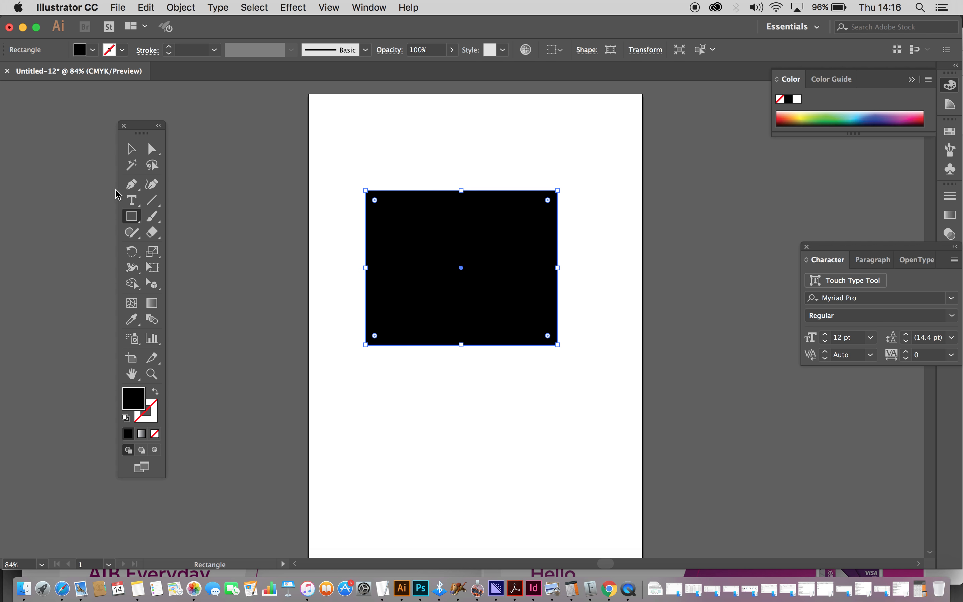
left_click(130, 146)
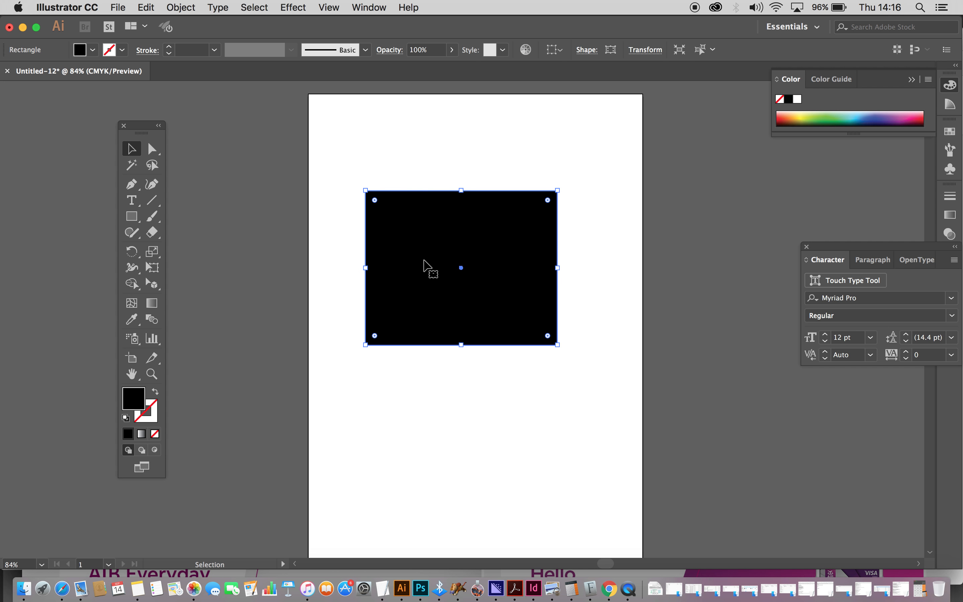
left_click_drag(423, 259, 497, 263)
left_click_drag(519, 241, 460, 229)
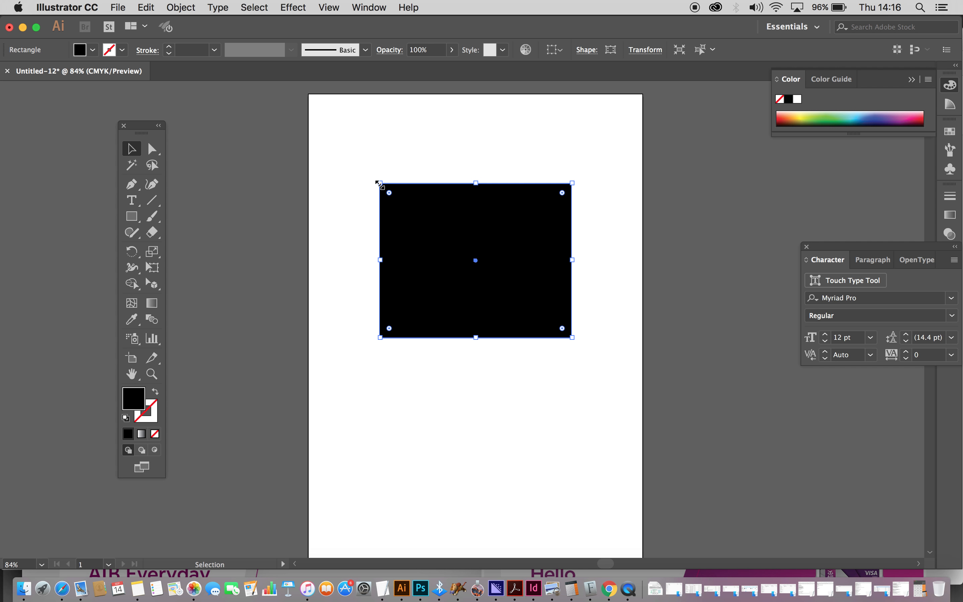
mouse_move(528, 234)
left_mouse_down()
mouse_move(525, 198)
mouse_move(528, 250)
mouse_move(520, 219)
left_mouse_up()
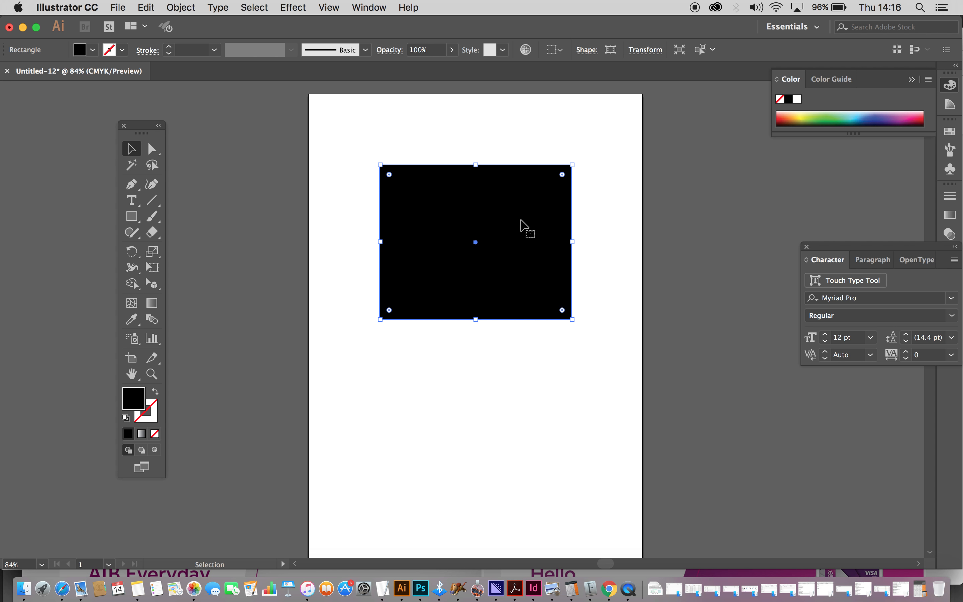
left_click(152, 149)
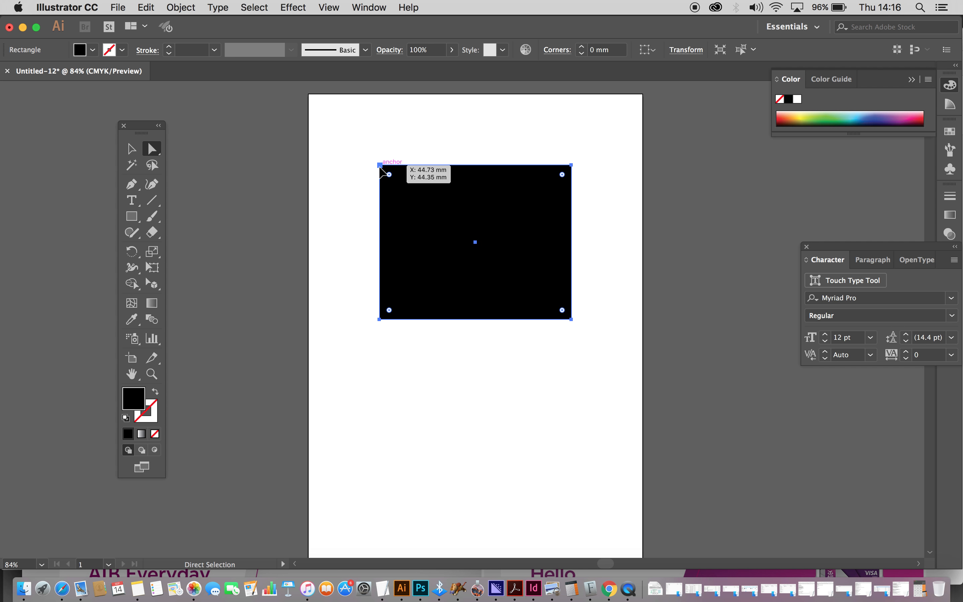
- Drag the top-left, bottom-right and top-right corners to skew the rectangle
left_click_drag(379, 165, 351, 138)
left_click_drag(571, 319, 628, 391)
left_click_drag(571, 164, 525, 239)
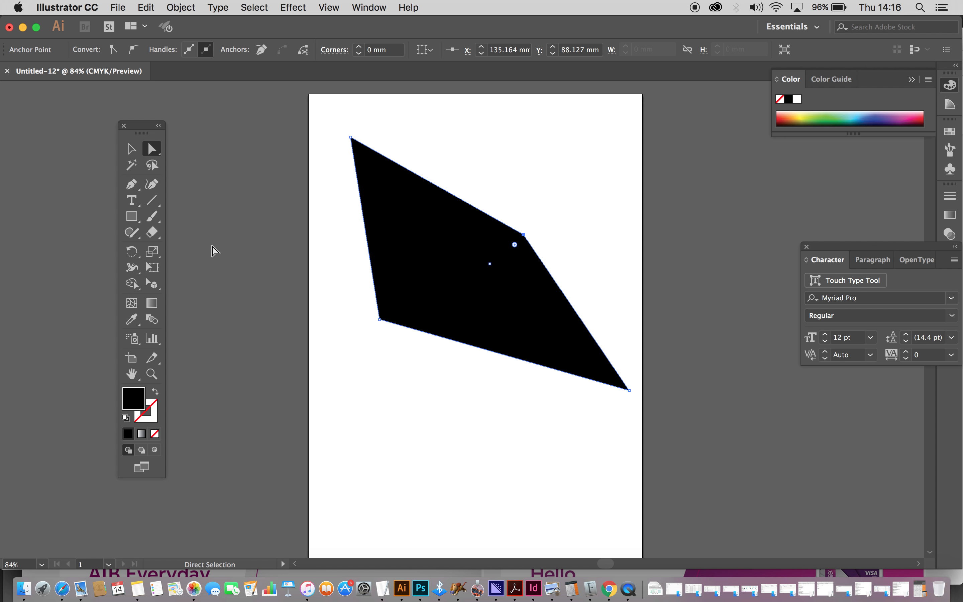
left_click(128, 187)
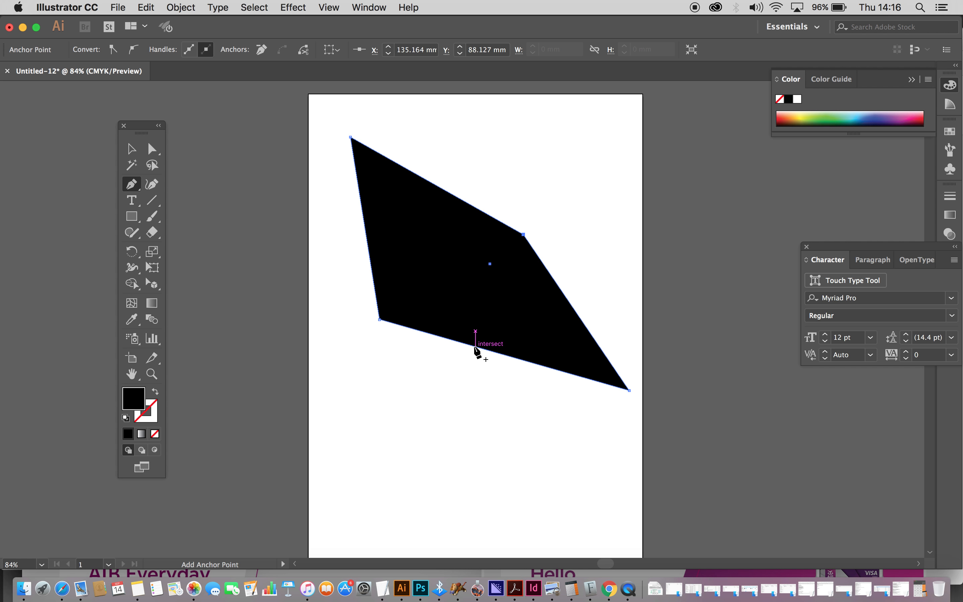
- Add anchors on the bottom and right edges and pull the points outward into six sides
left_click(475, 347)
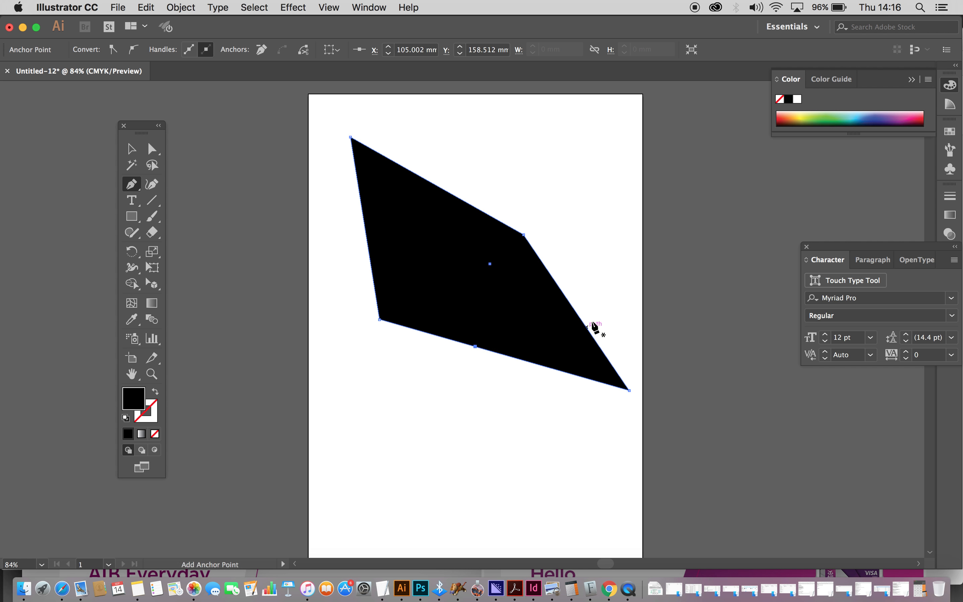
left_click(566, 298)
left_click(152, 151)
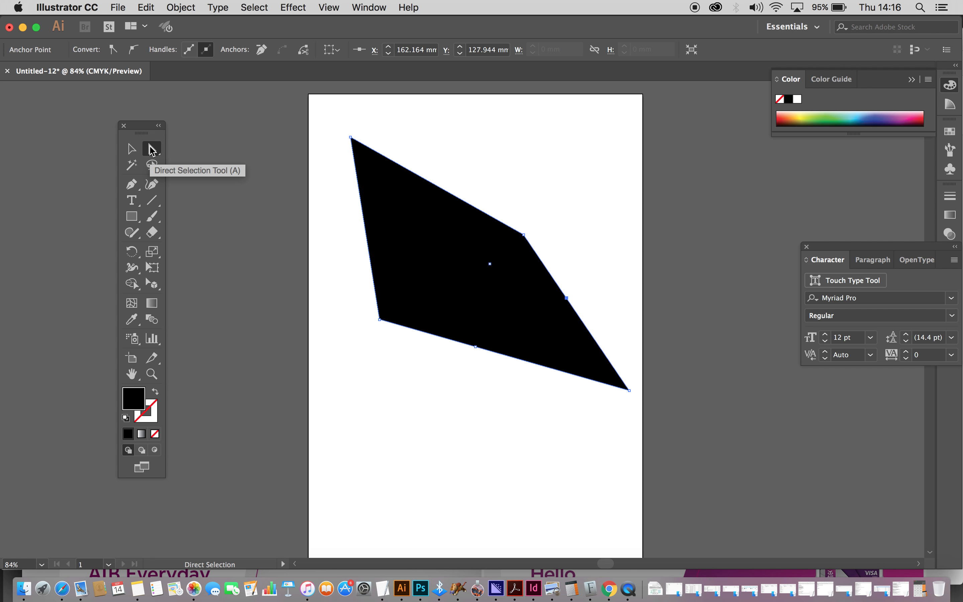
left_click_drag(566, 298, 619, 265)
left_click_drag(475, 347, 472, 462)
left_click_drag(523, 235, 528, 152)
key("p")
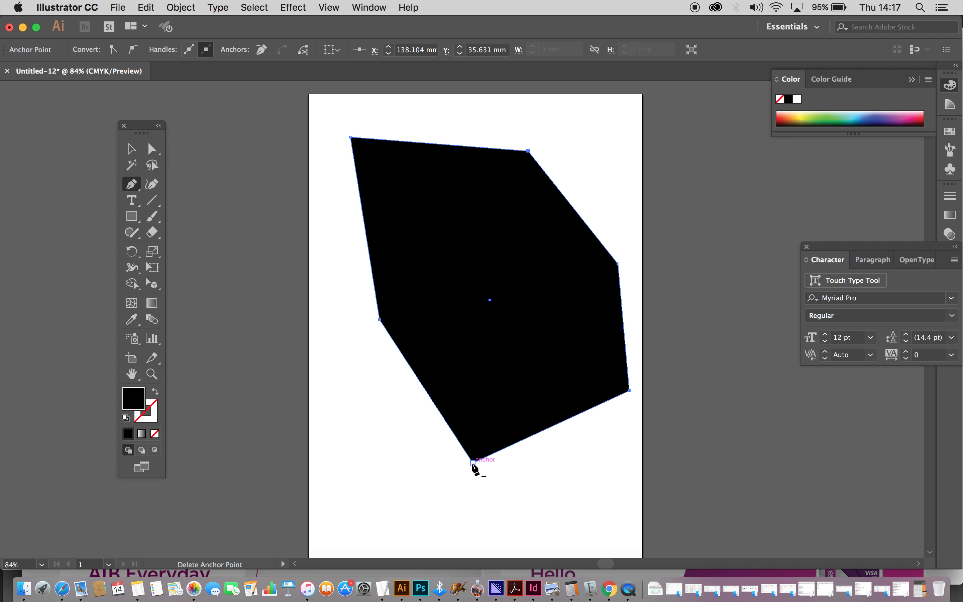
- Delete the bottom and left anchors, then remove the remaining points until the shape disappears
left_click(473, 463)
left_click(379, 319)
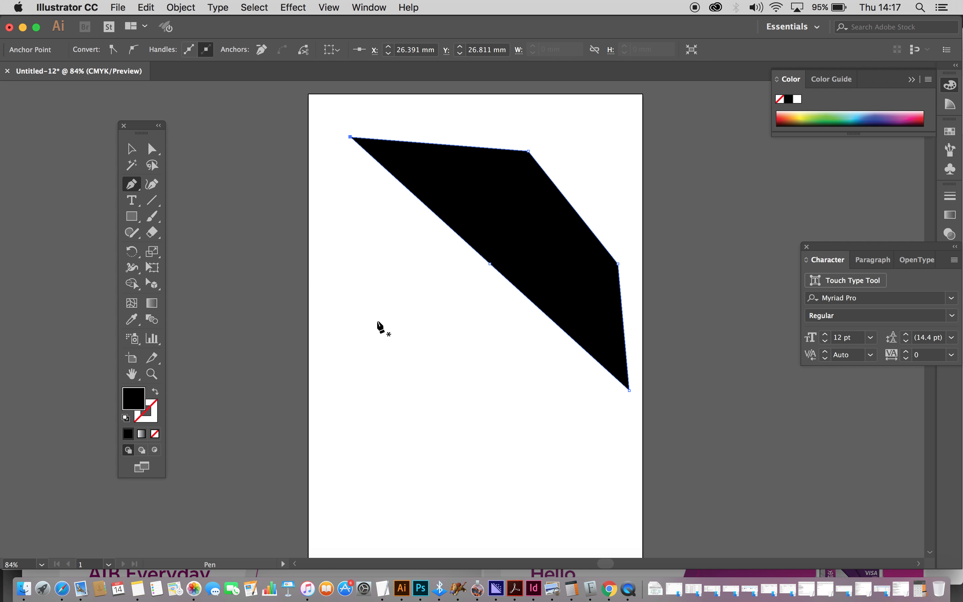
left_click(151, 149)
left_click(357, 166)
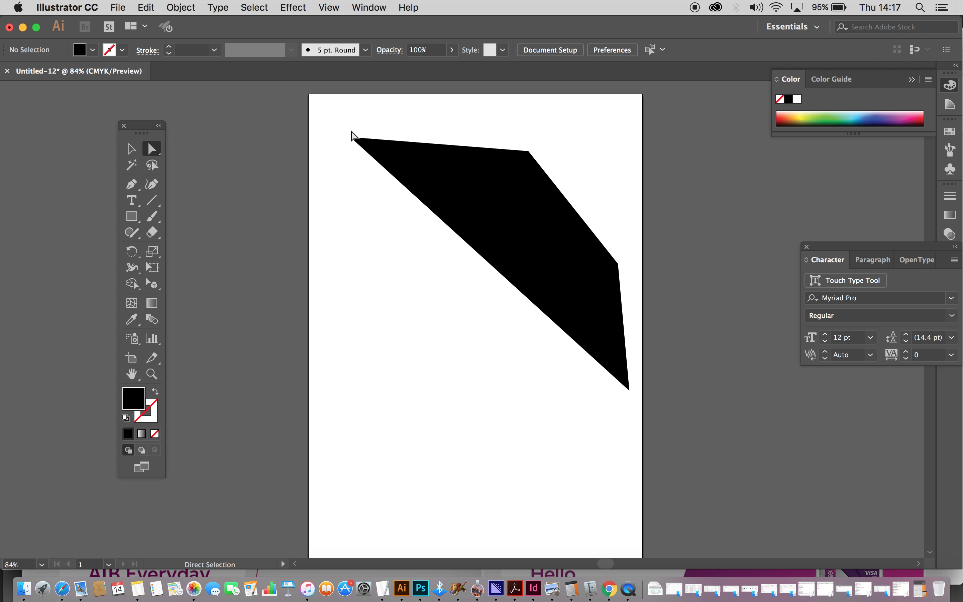
left_click_drag(354, 138, 369, 336)
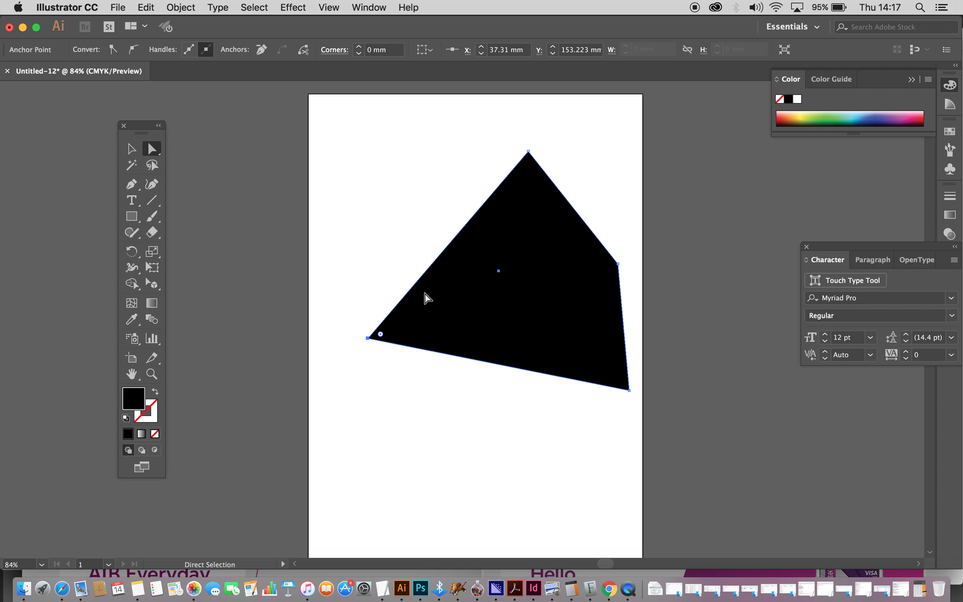
key("Delete")
key("Delete")
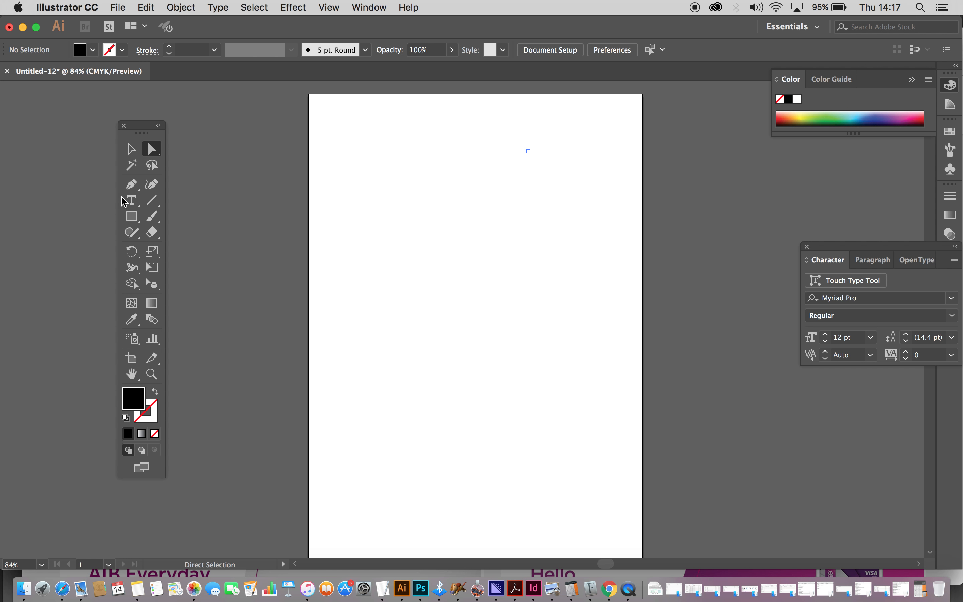
- Add a text object reading 'Hello' in the upper-left of the page
left_click(132, 198)
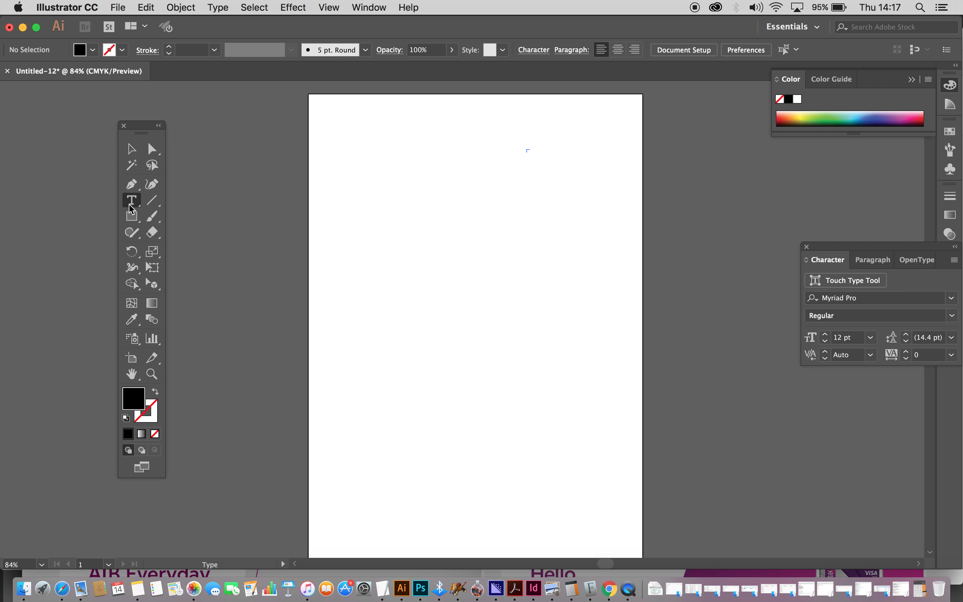
left_click(366, 214)
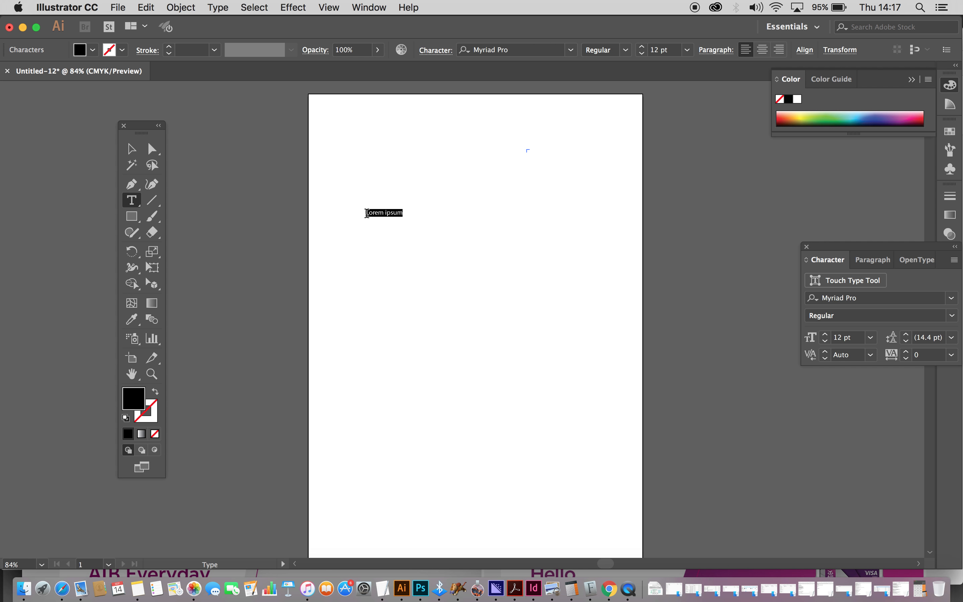
key("BackSpace")
type("Hello")
key("Escape")
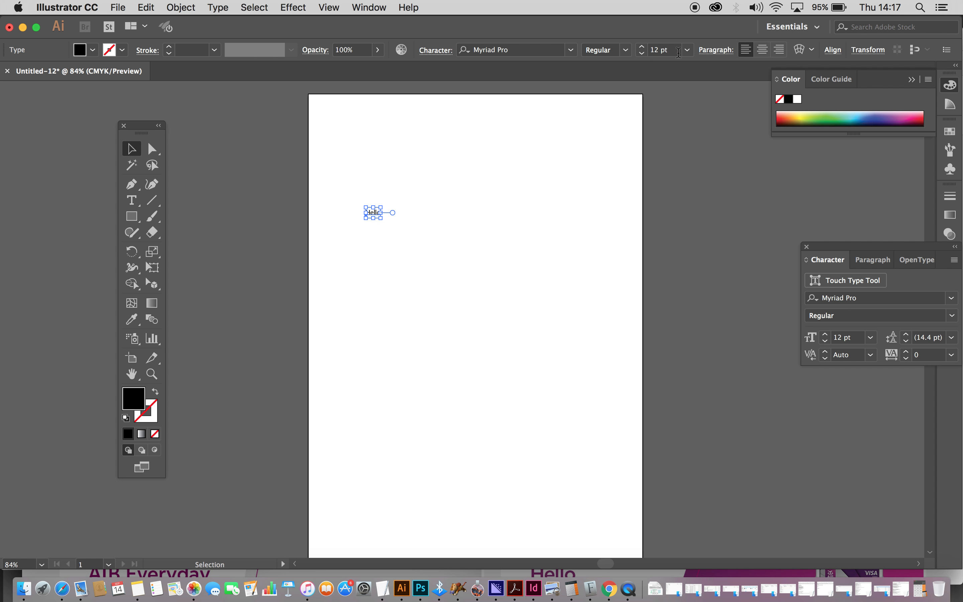
- Set the Hello text to 48 pt
left_click(687, 49)
left_click(709, 258)
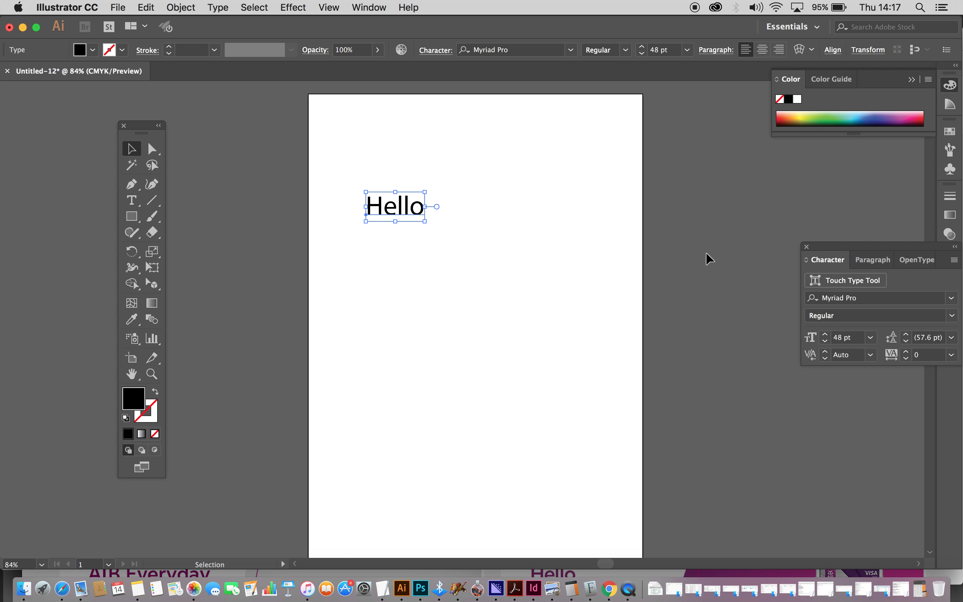
left_click(663, 50)
- Set Hello to 100 pt, then scale it by its handles to about 203 pt
type("100")
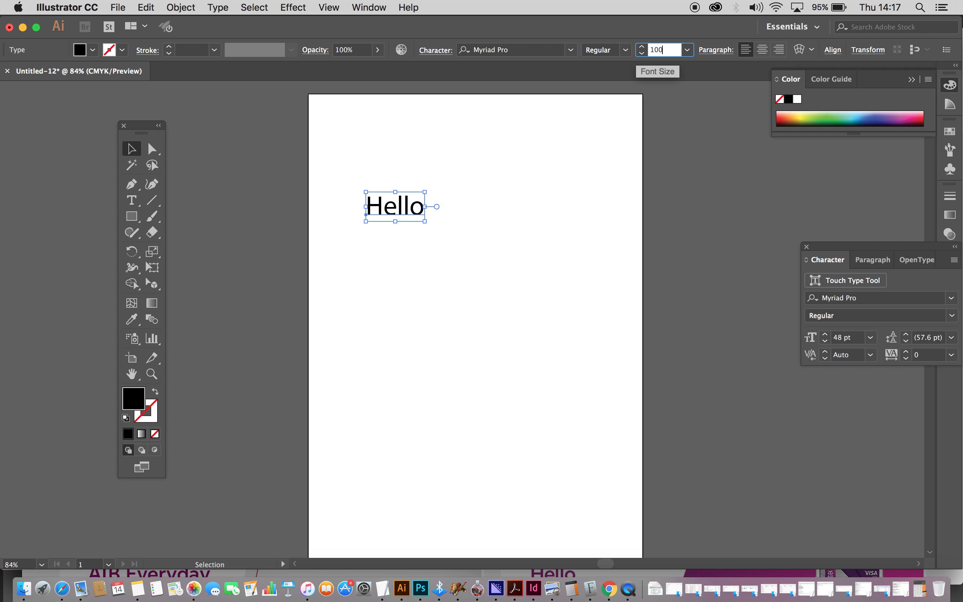
key("Return")
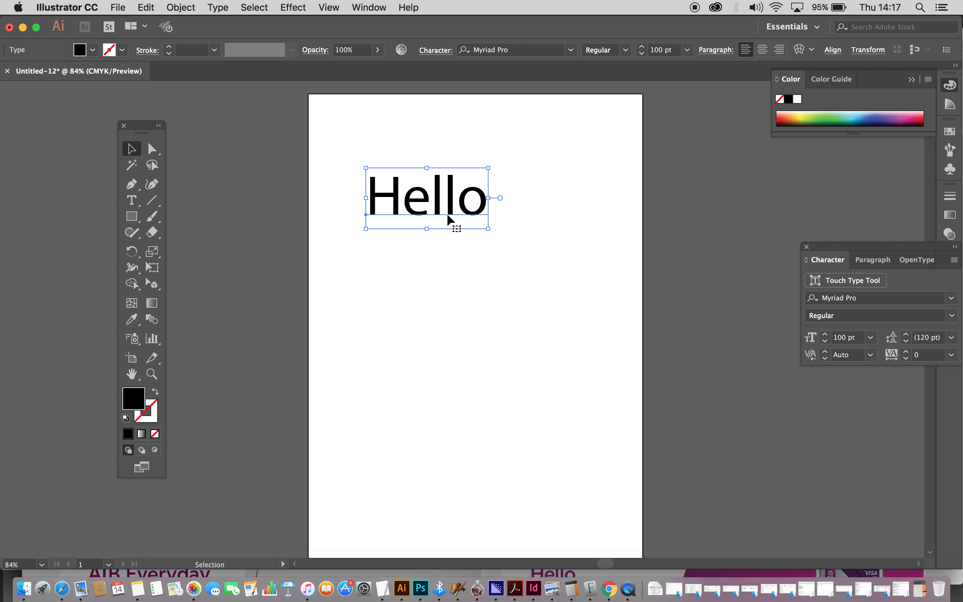
left_click(150, 148)
left_click(132, 150)
left_click_drag(488, 230, 616, 400)
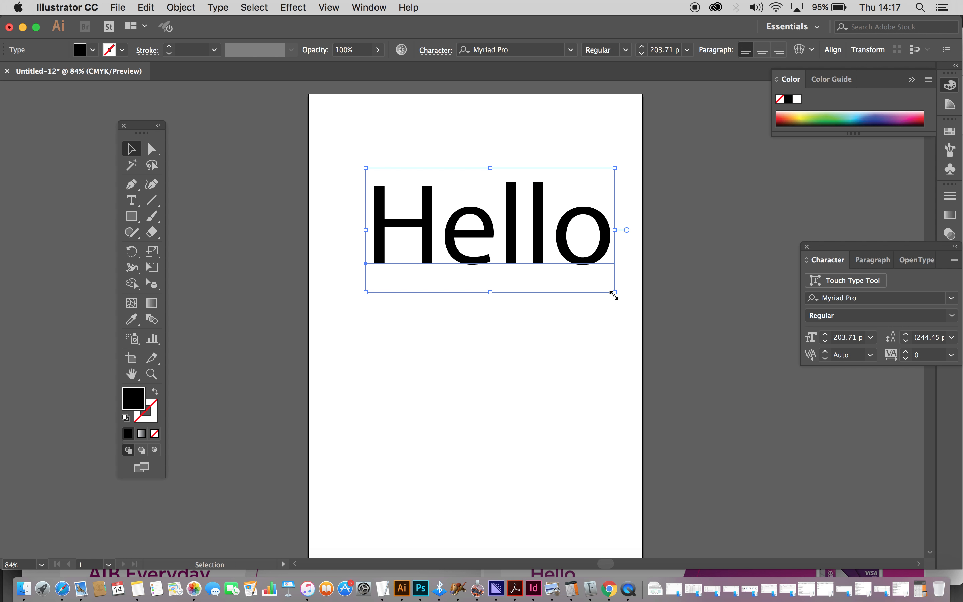
mouse_move(615, 295)
left_mouse_down()
mouse_move(511, 240)
mouse_move(615, 314)
left_mouse_up()
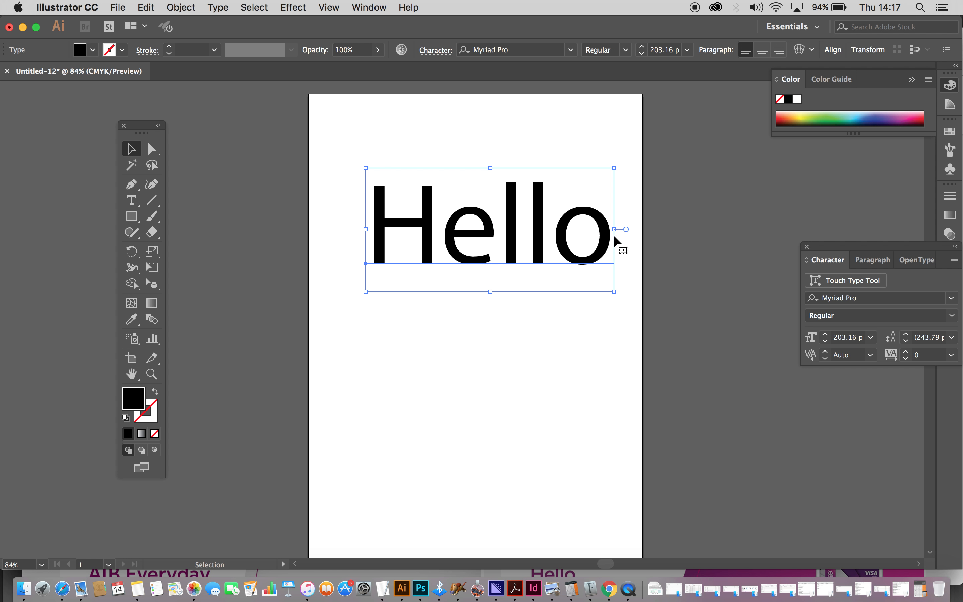
left_click_drag(615, 230, 557, 205)
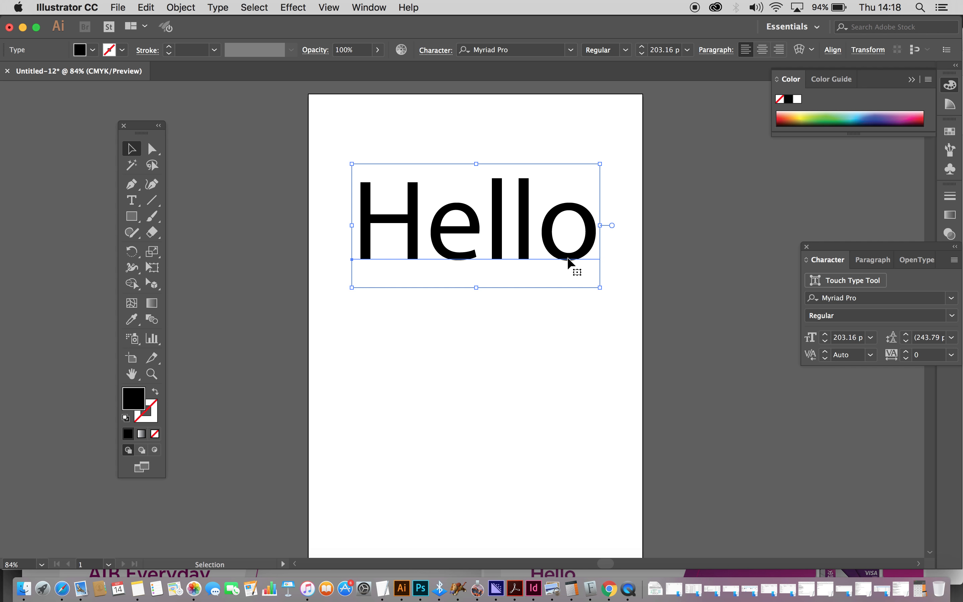
left_click(218, 9)
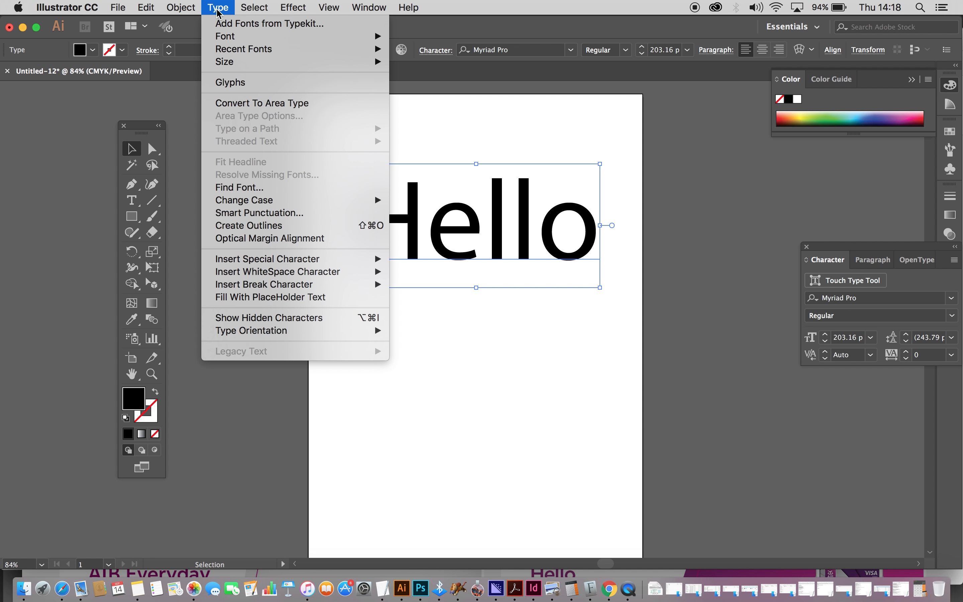
- Create outlines from Hello and ungroup them into separate letter shapes
left_click(257, 226)
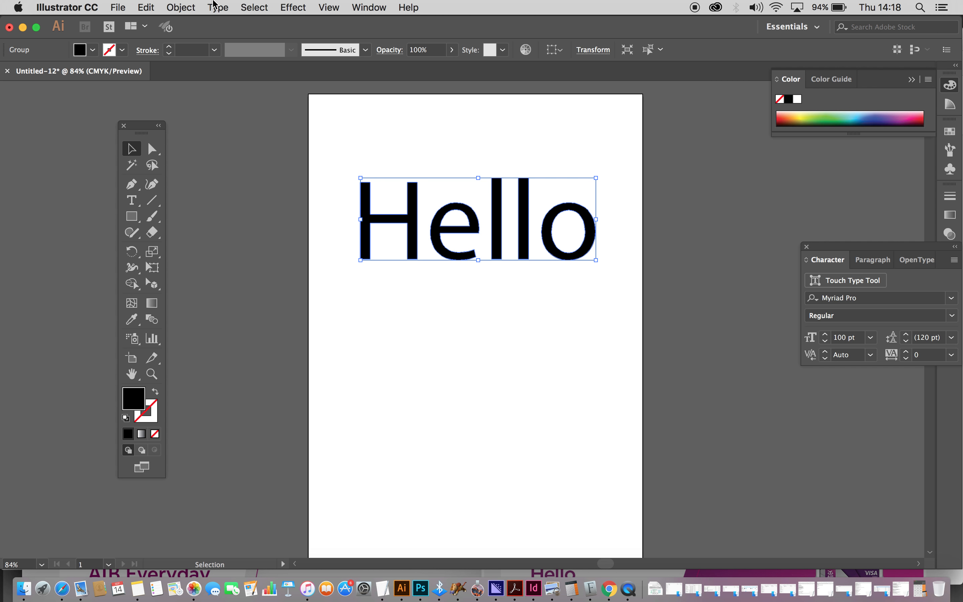
left_click(178, 6)
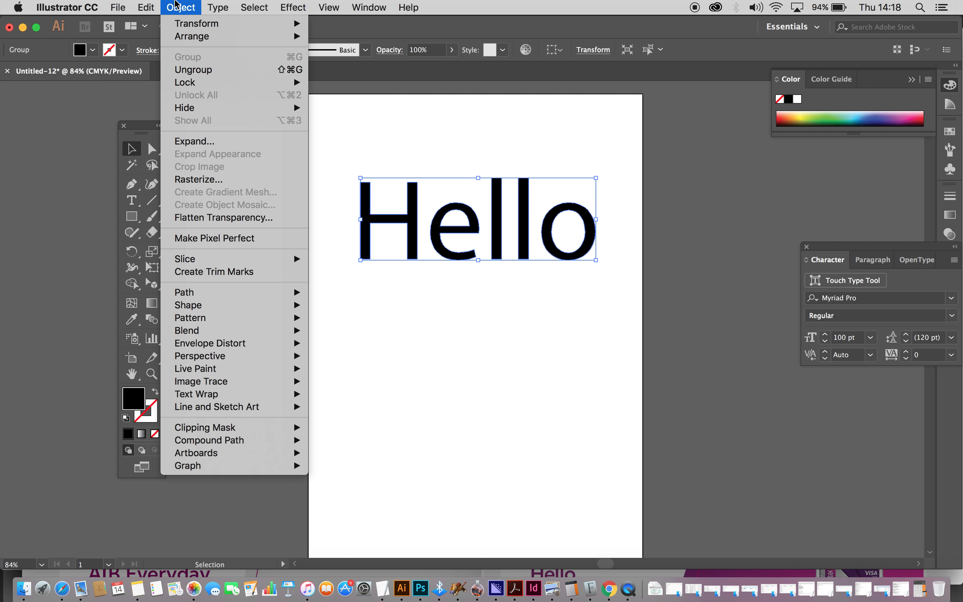
left_click(222, 69)
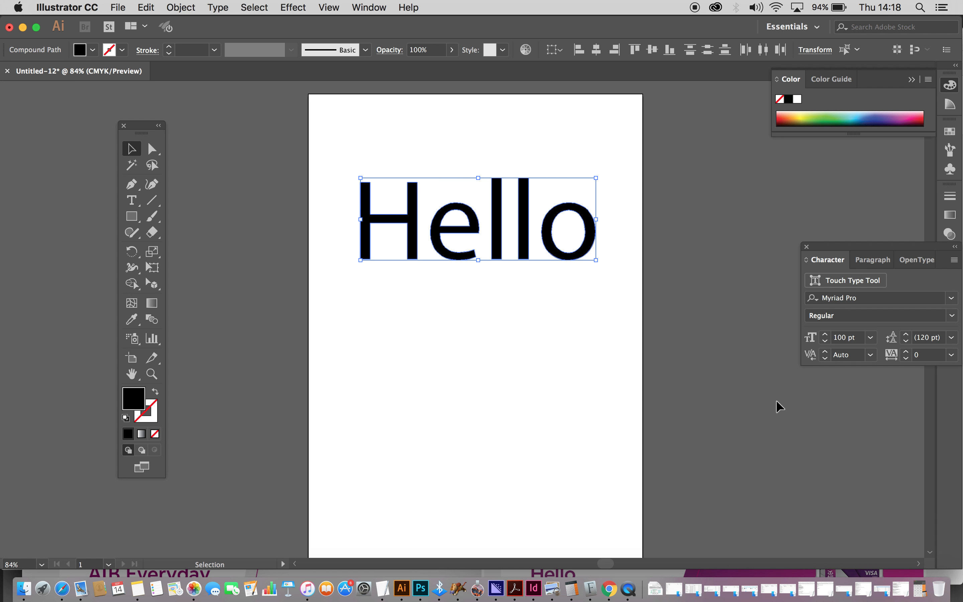
left_click(755, 403)
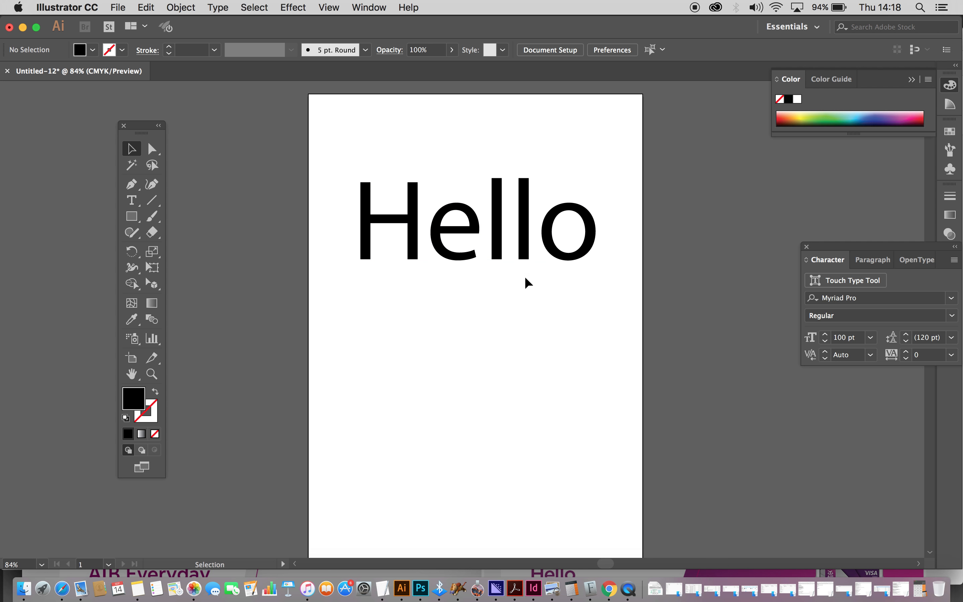
- Shift the second l, e and H, and rotate the o about 30 degrees
left_click(521, 238)
left_click_drag(520, 244, 460, 296)
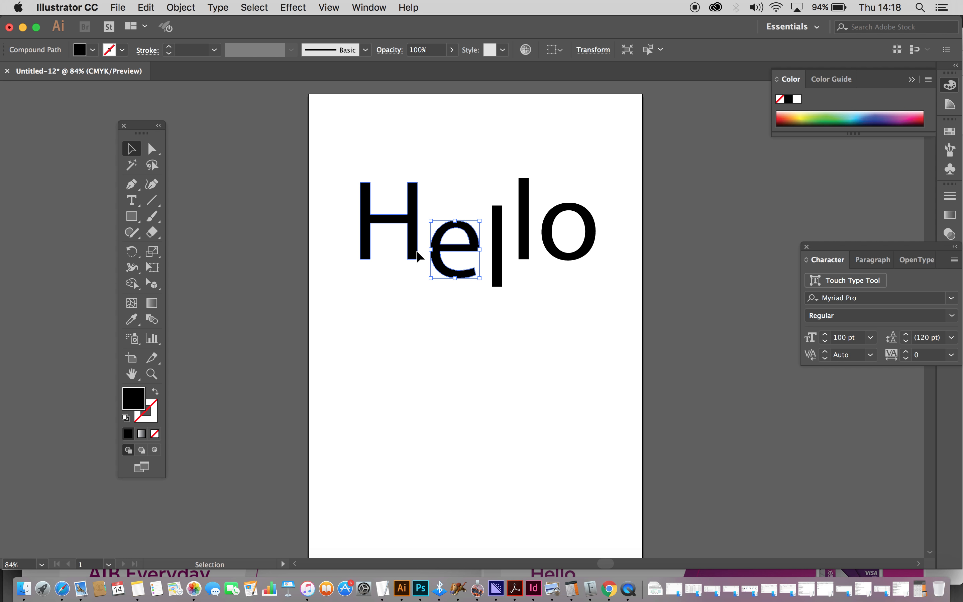
left_click_drag(413, 247, 413, 231)
left_click_drag(496, 230, 562, 273)
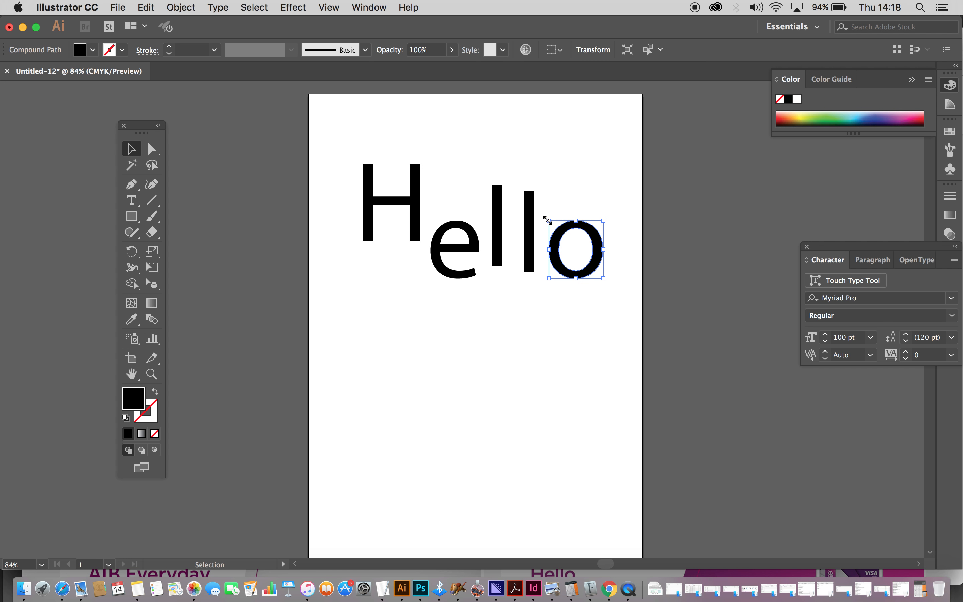
left_click_drag(543, 215, 565, 207)
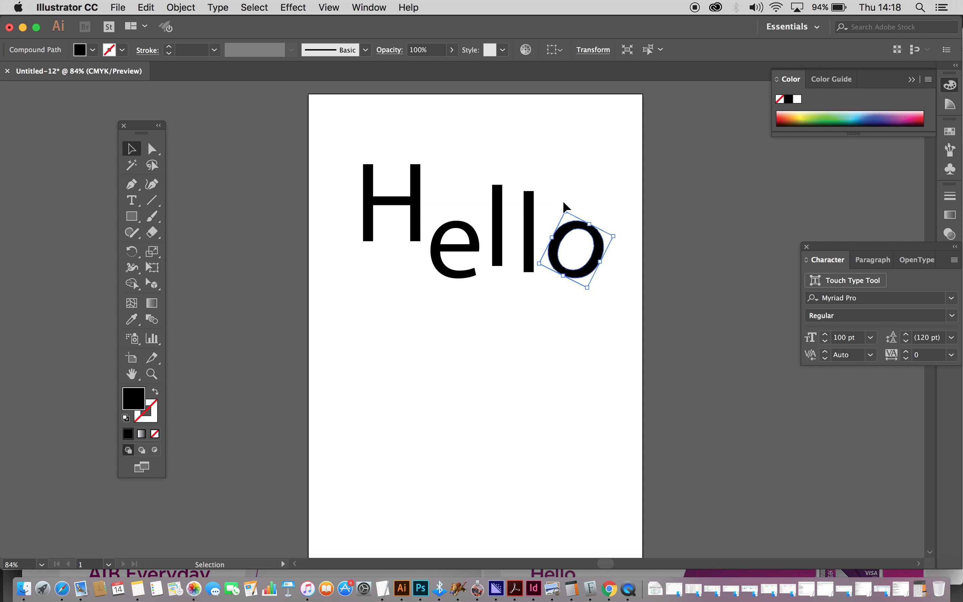
- Tilt the second l and the H, then pull e, l's and o up close together
left_click(531, 191)
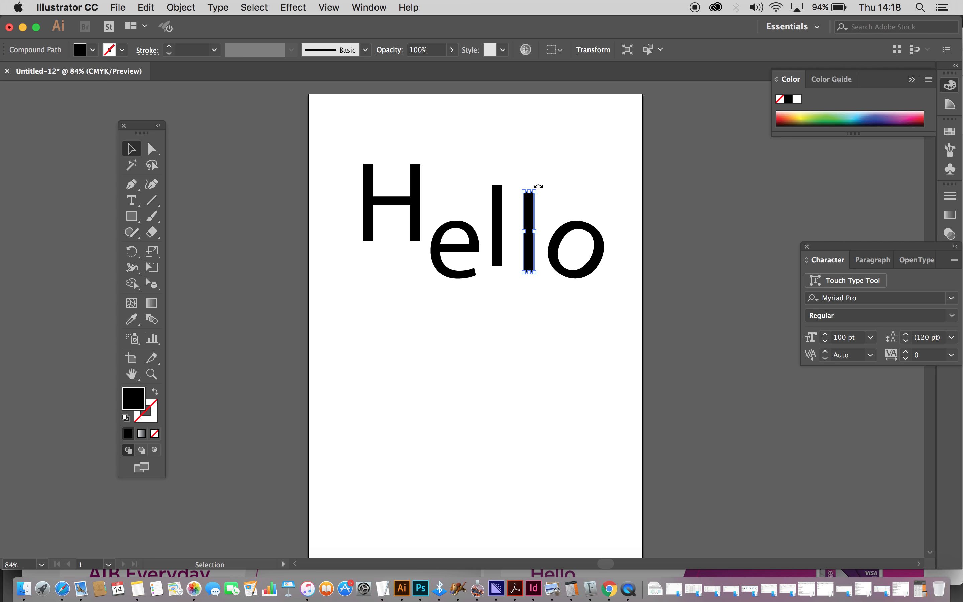
left_click_drag(530, 183, 530, 179)
left_click(415, 175)
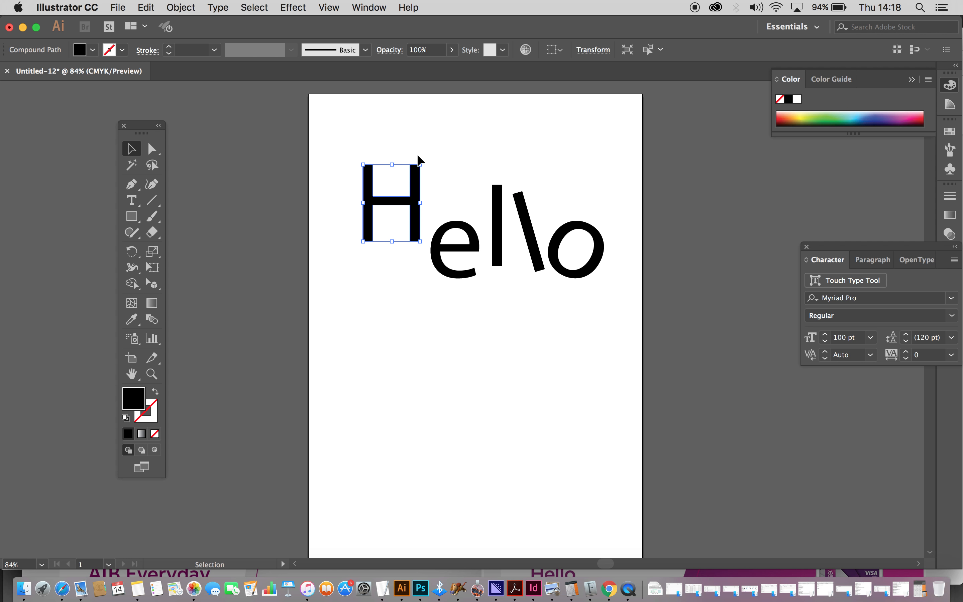
mouse_move(423, 156)
left_mouse_down()
mouse_move(449, 181)
mouse_move(423, 155)
mouse_move(395, 150)
mouse_move(443, 167)
mouse_move(429, 159)
left_mouse_up()
left_click_drag(440, 253, 479, 225)
left_click_drag(532, 248, 511, 217)
left_click_drag(565, 275, 541, 240)
left_click(535, 279)
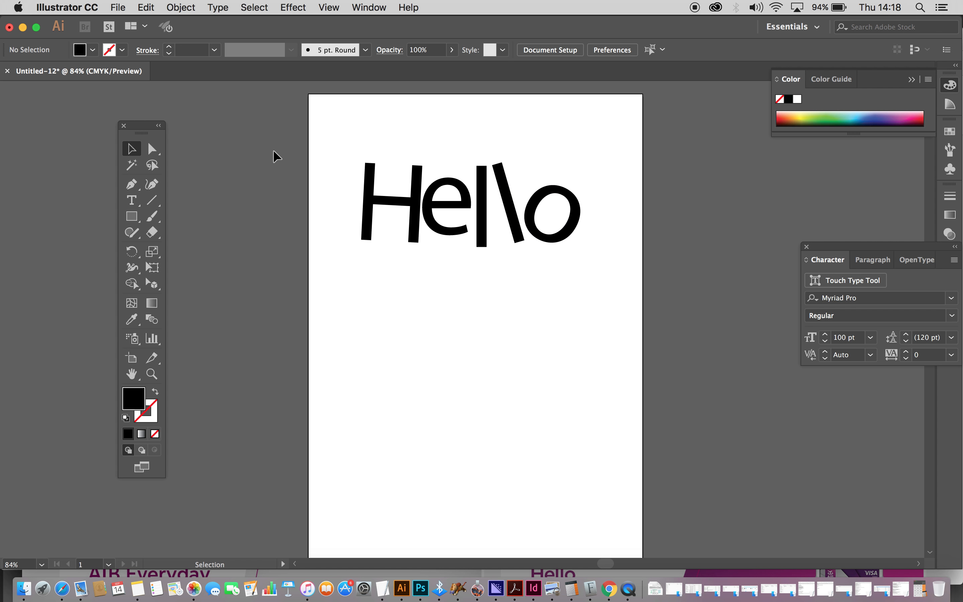
- Select all five Hello letters together and move them higher on the page
left_click(368, 227)
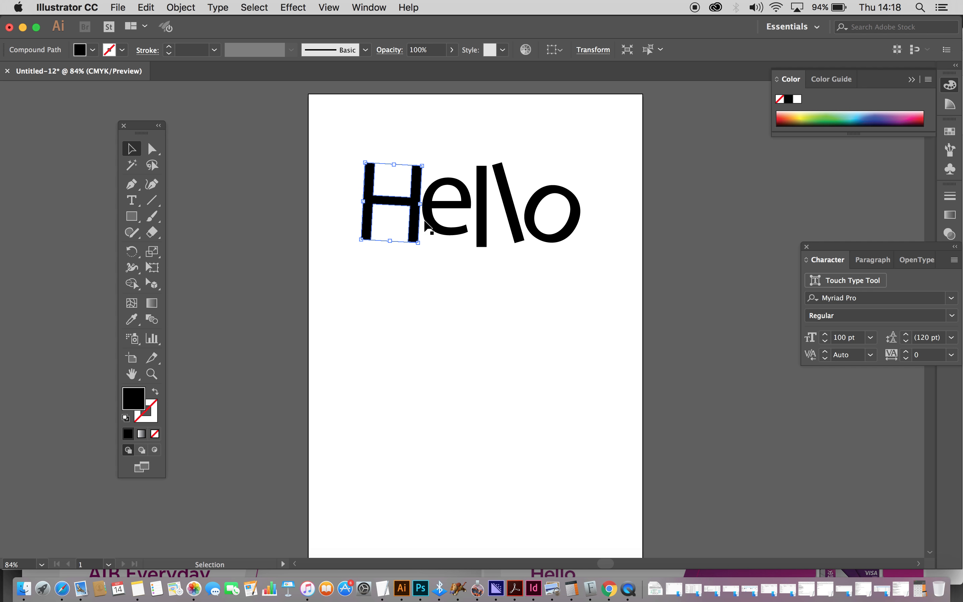
left_click(431, 229, "shift")
left_click(485, 231, "shift")
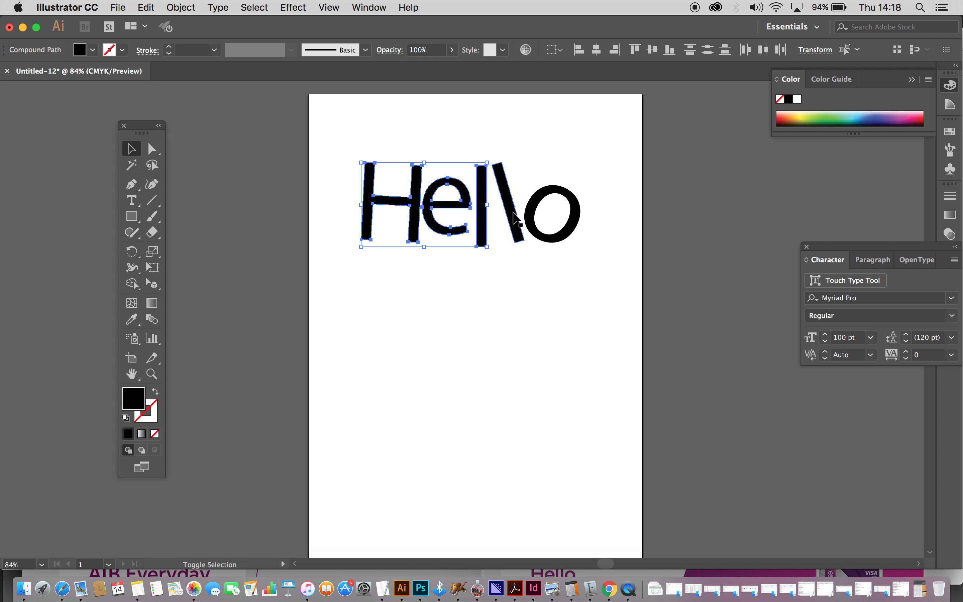
left_click(517, 221, "shift")
left_click(532, 230, "shift")
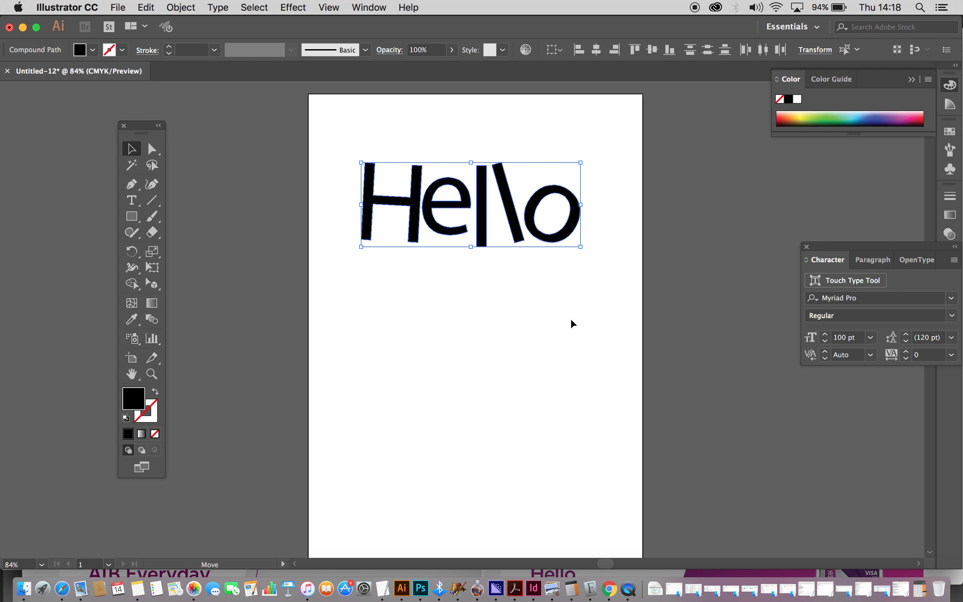
left_click_drag(516, 225, 518, 191)
left_click(558, 372)
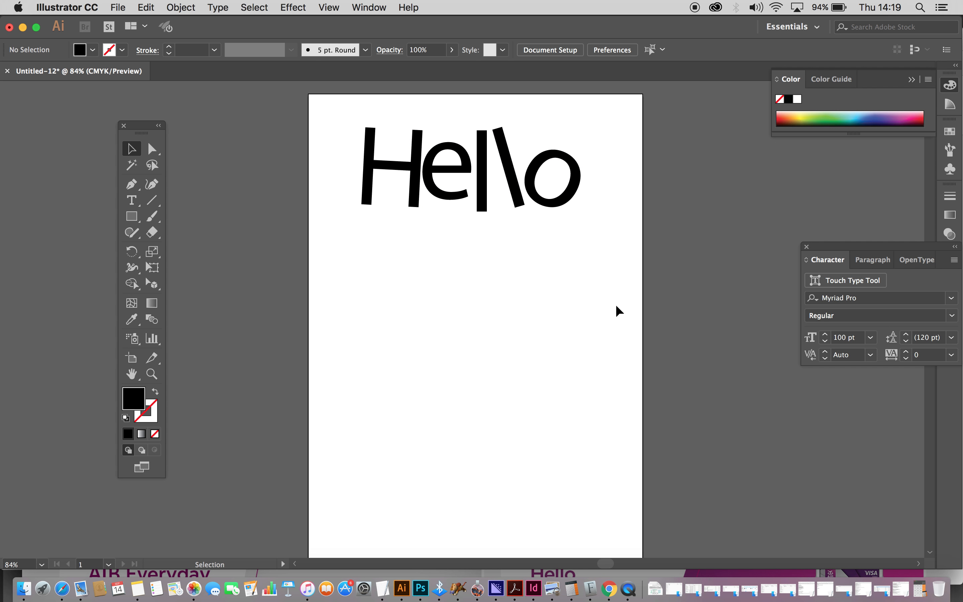
- Marquee-select the Hello letters and bring them back down slightly, centred in the upper page
left_click_drag(615, 305, 331, 101)
left_click_drag(370, 145, 374, 202)
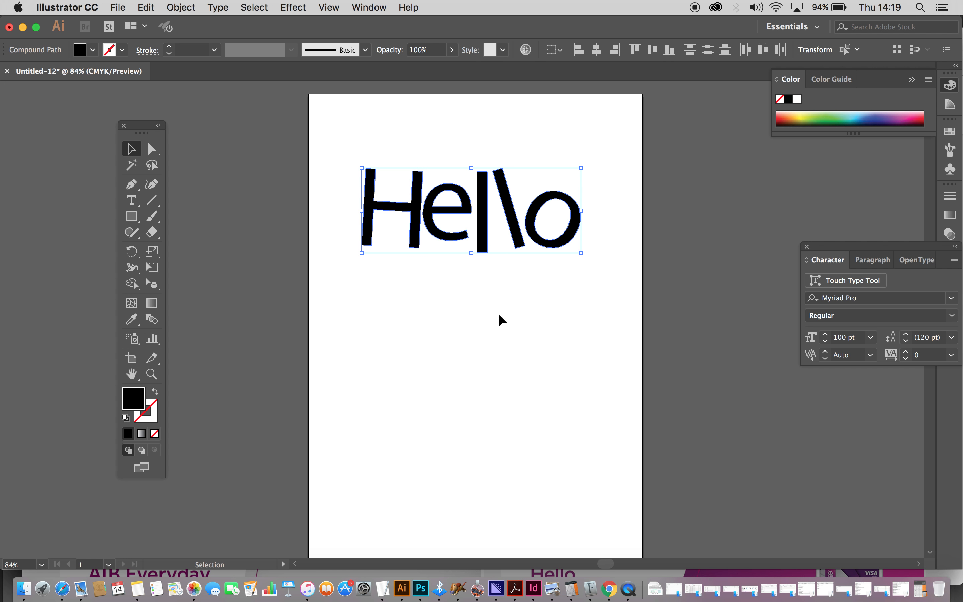
left_click(536, 392)
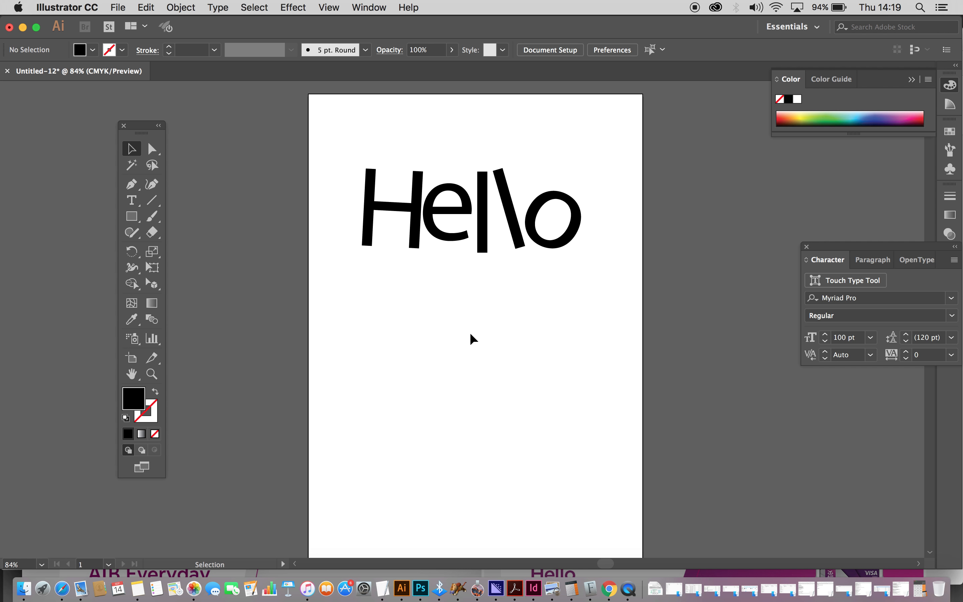
left_click(117, 8)
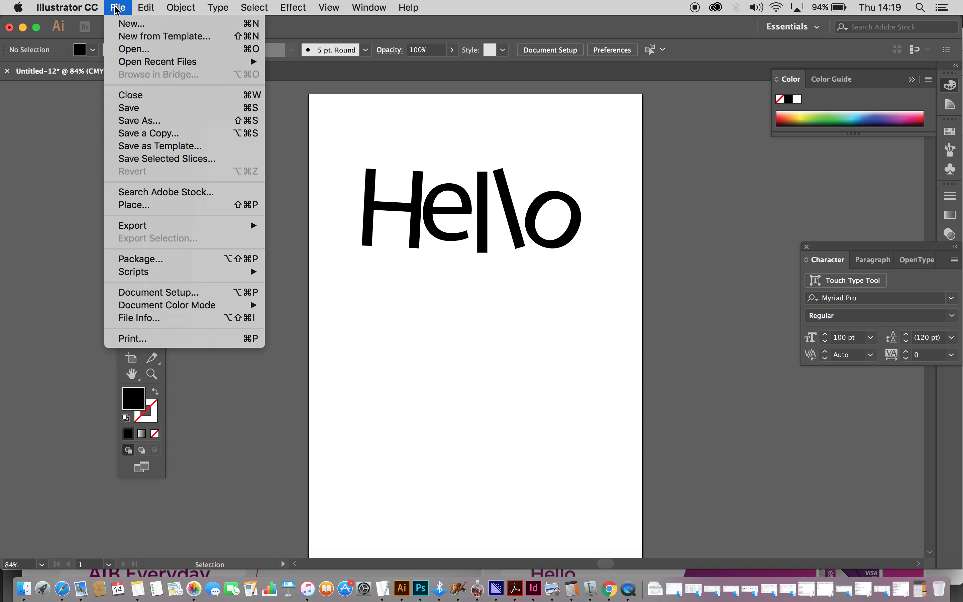
left_click(131, 108)
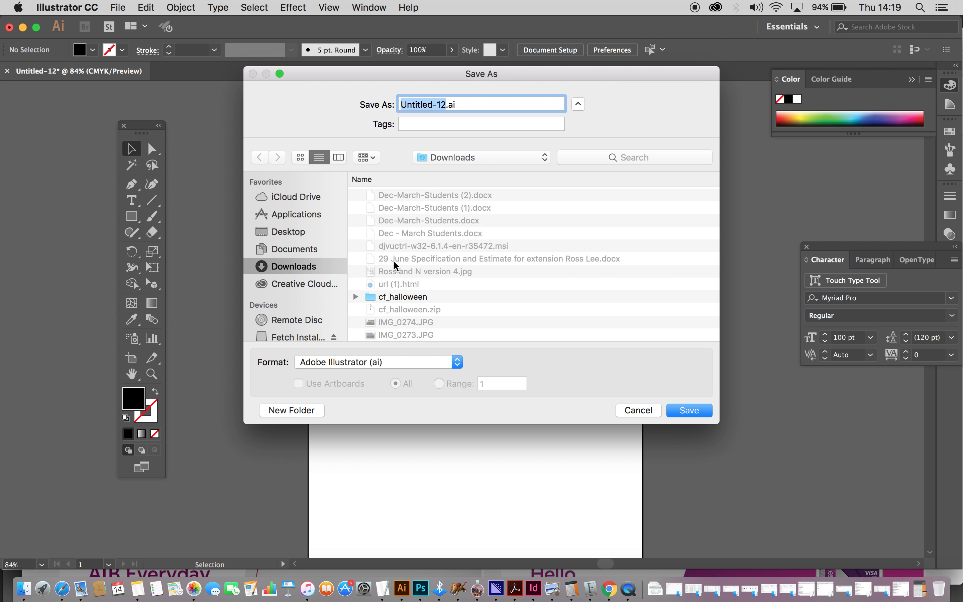
left_click(276, 250)
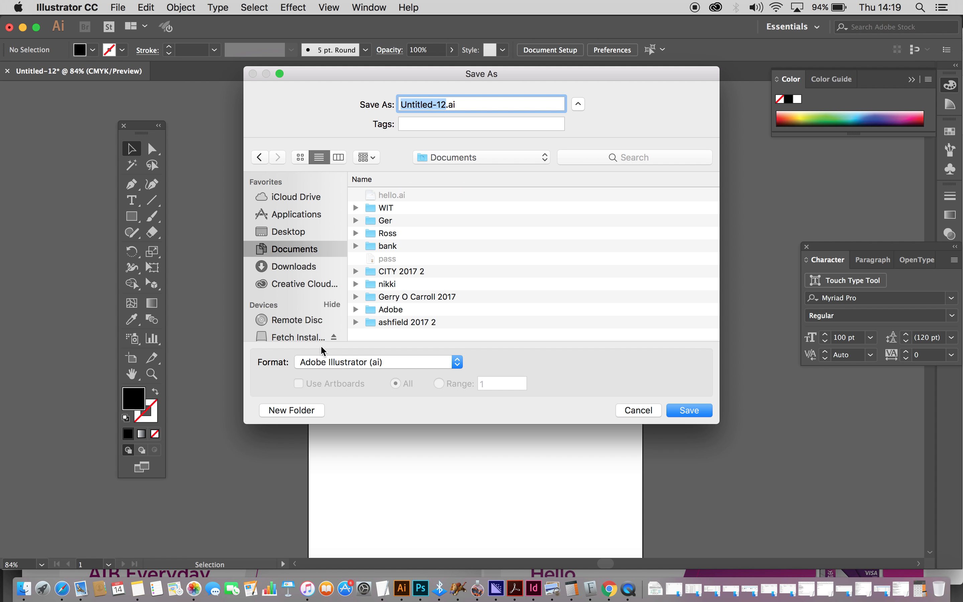
left_click(636, 412)
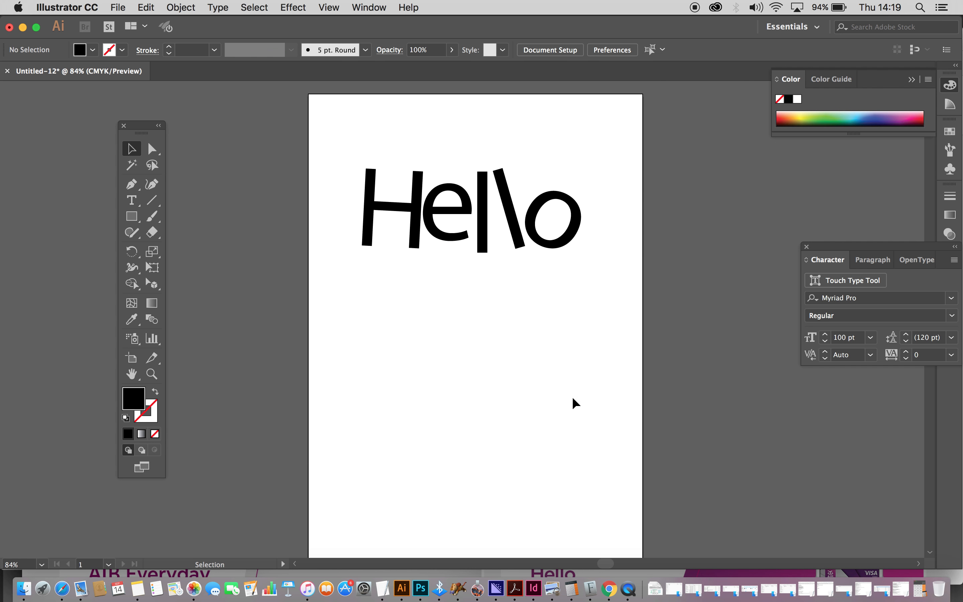